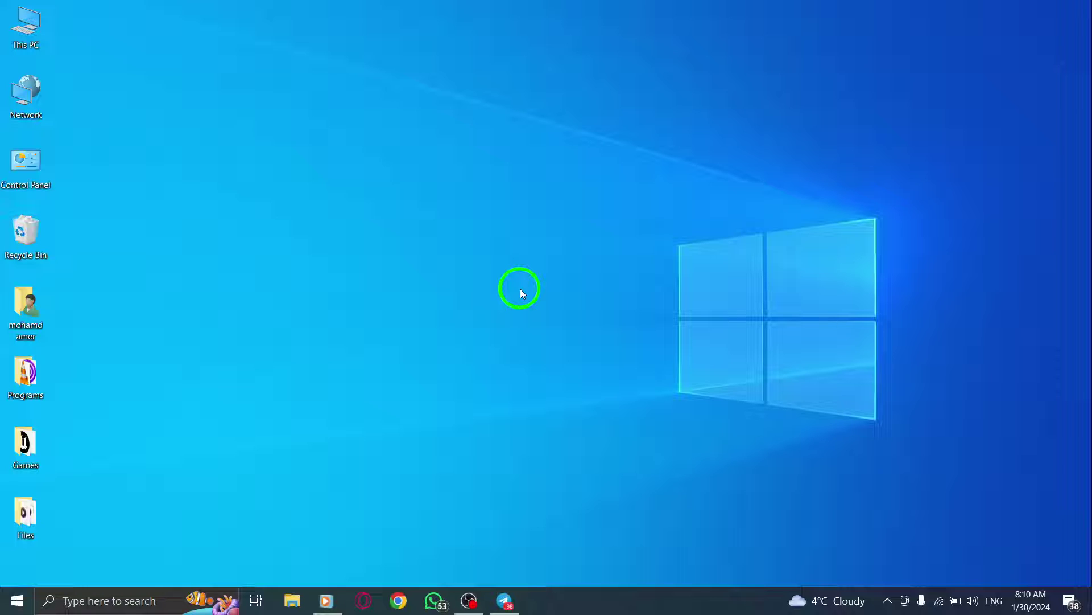
Launch Telegram from the taskbar and unlock it with the local passcode.
click(504, 600)
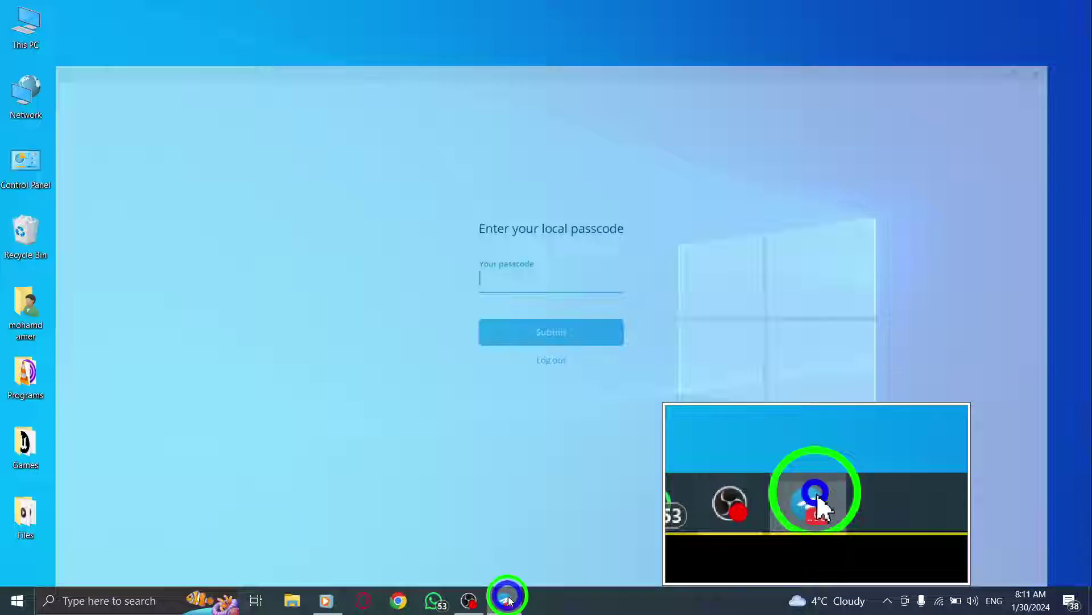
text(12)
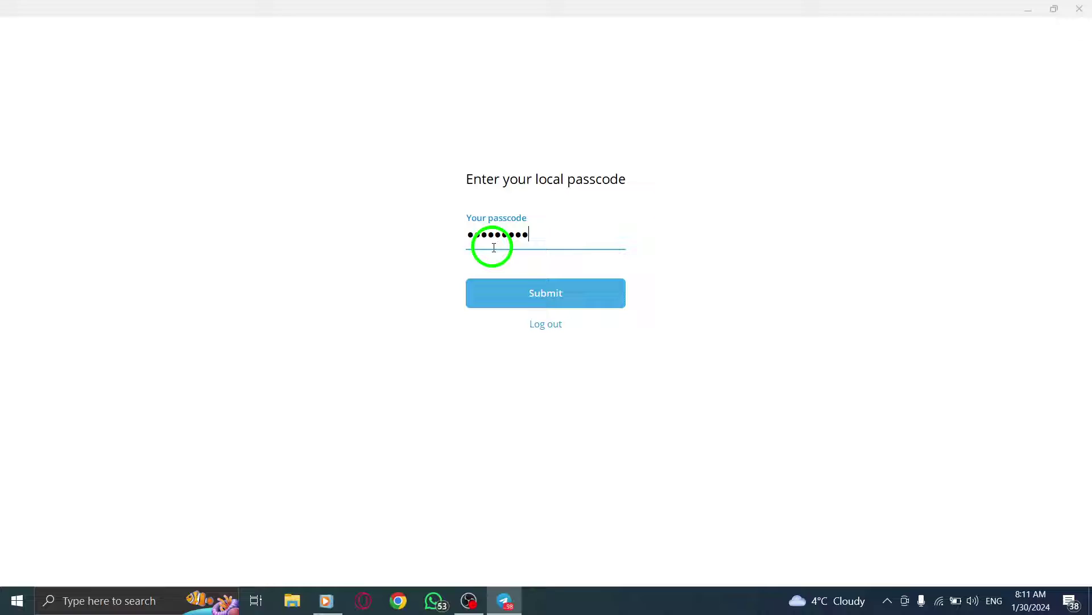
key(Return)
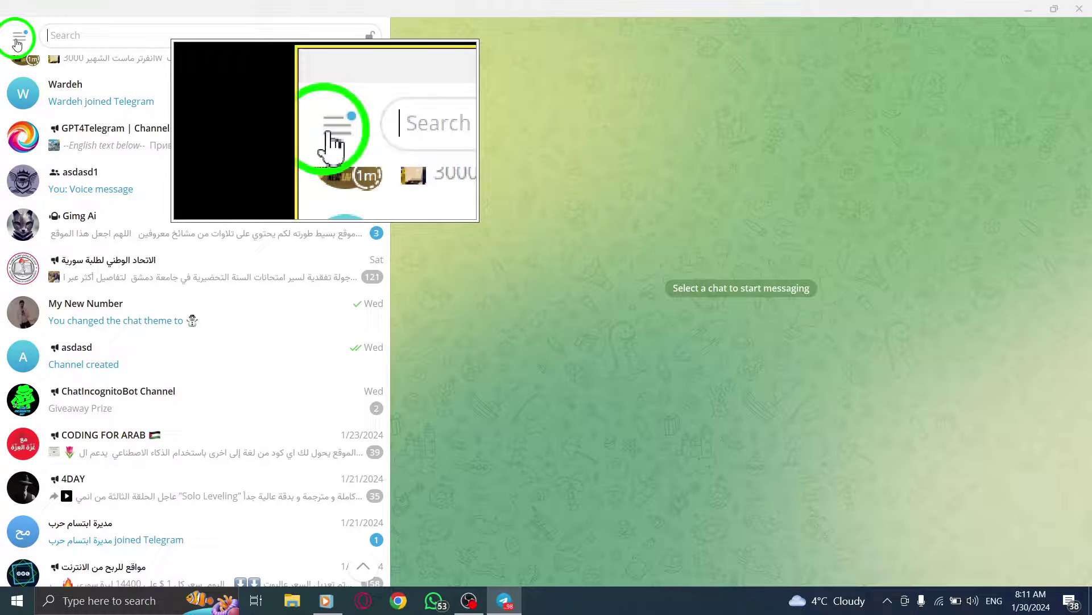
Go through the side menu's Settings to the Privacy and Security page.
click(22, 38)
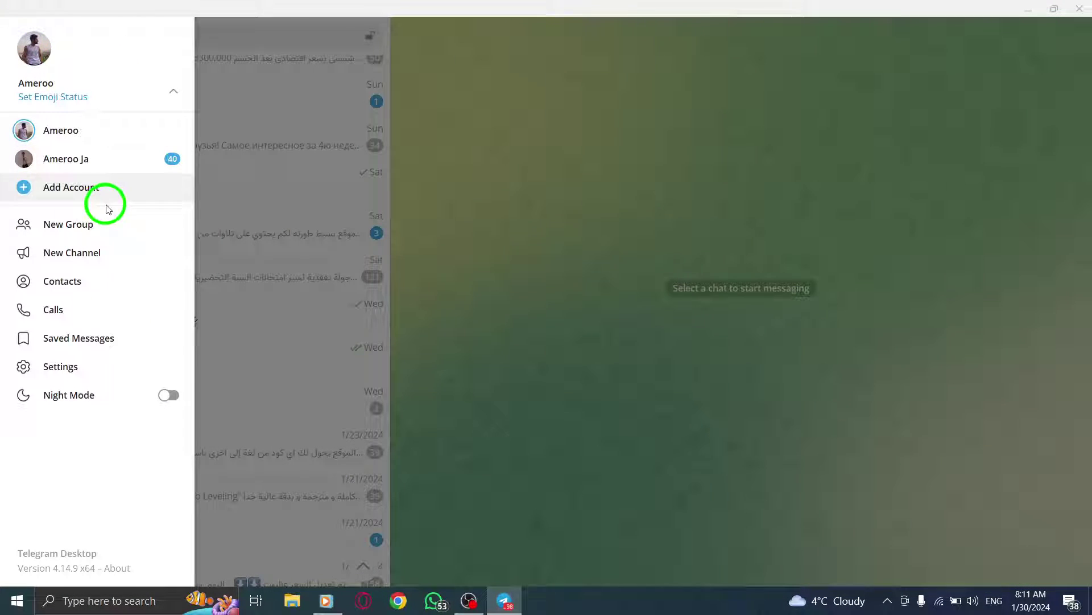
click(60, 366)
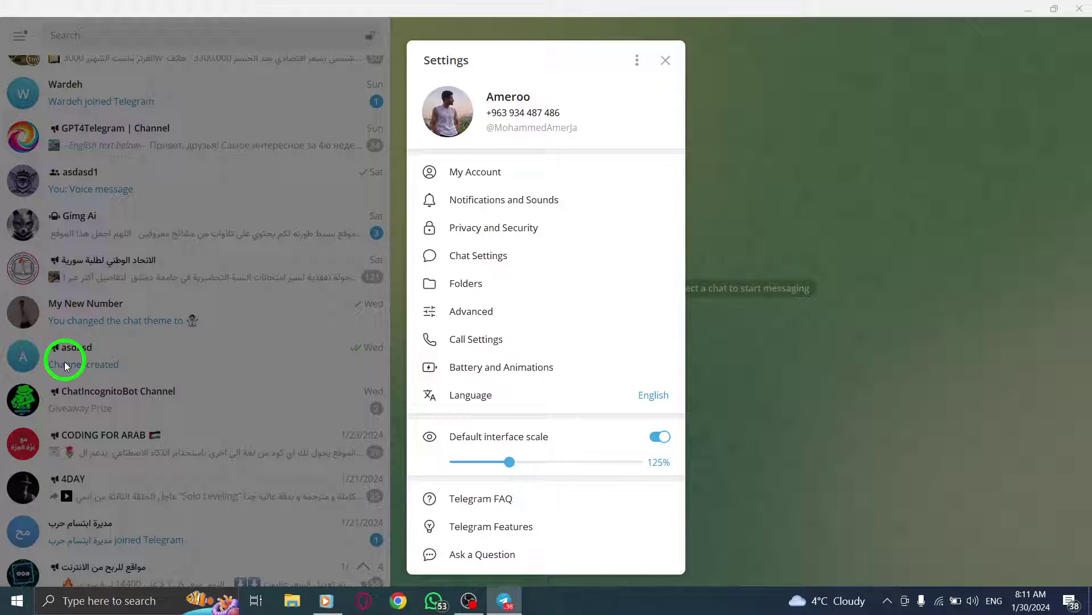
click(480, 235)
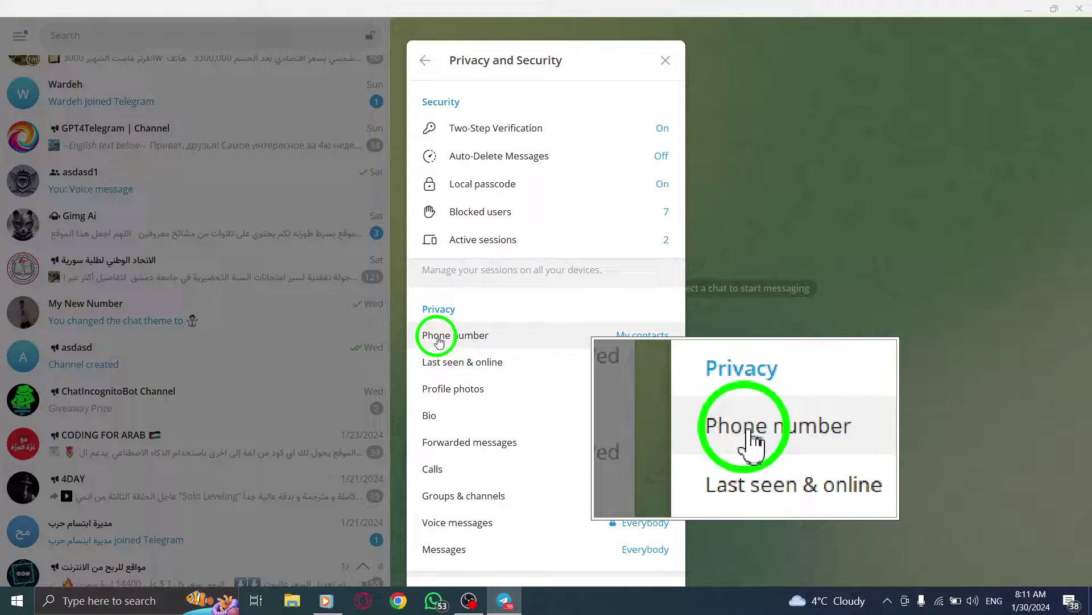
In Phone number privacy, keep My contacts and start adding an Always share with user.
click(455, 337)
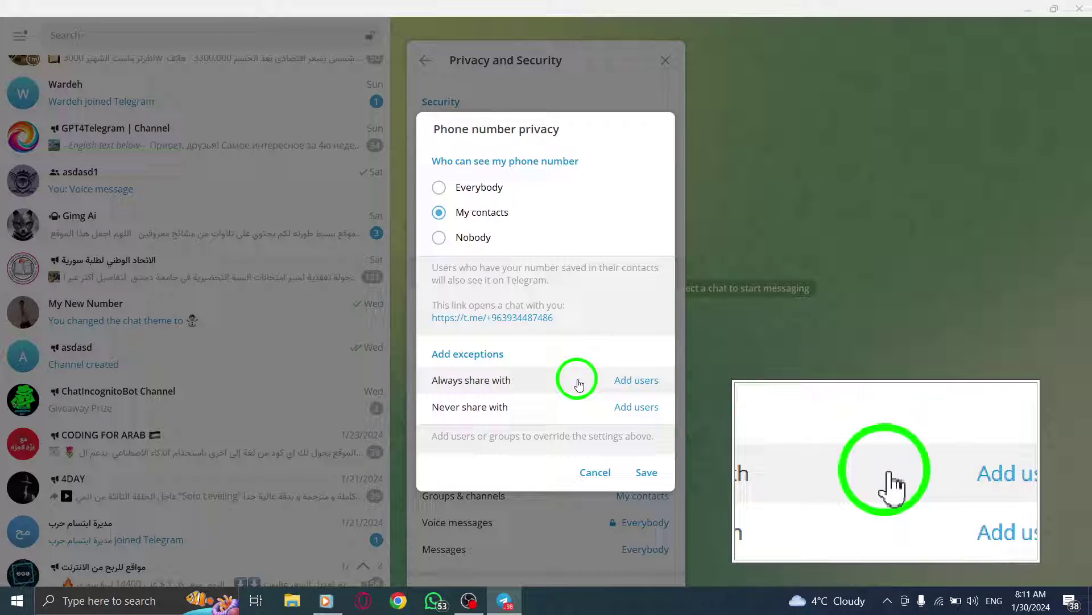
click(630, 382)
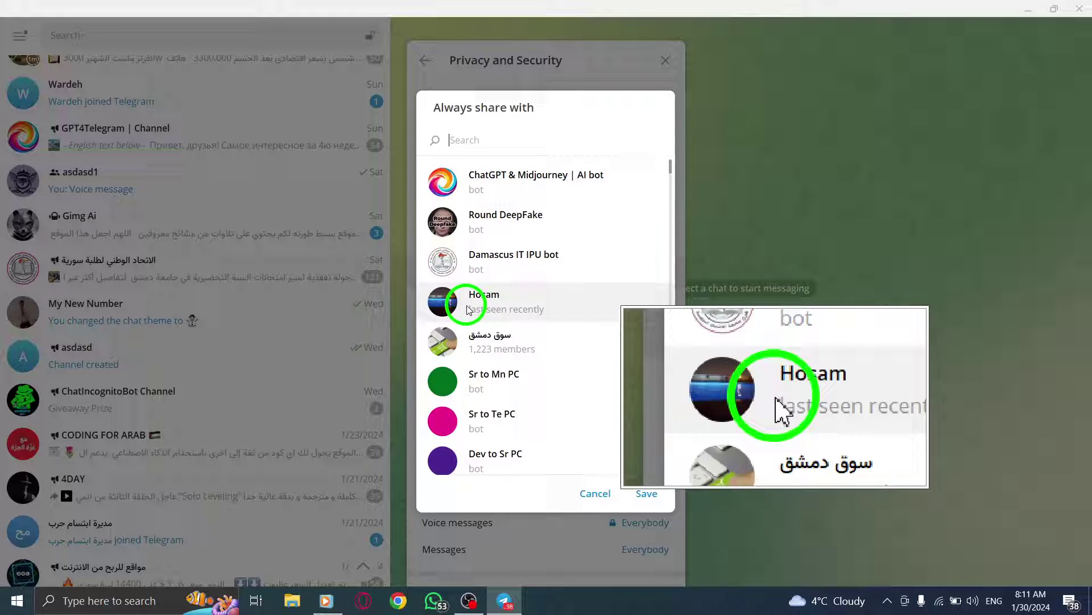
Add one contact under Always share with and save the phone number privacy.
click(484, 303)
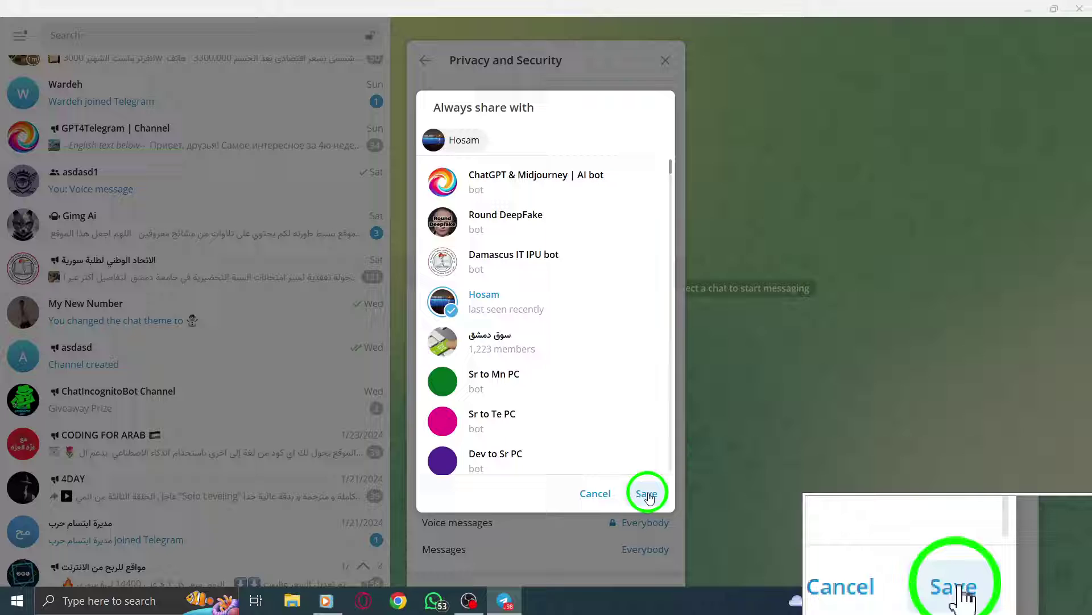
click(647, 495)
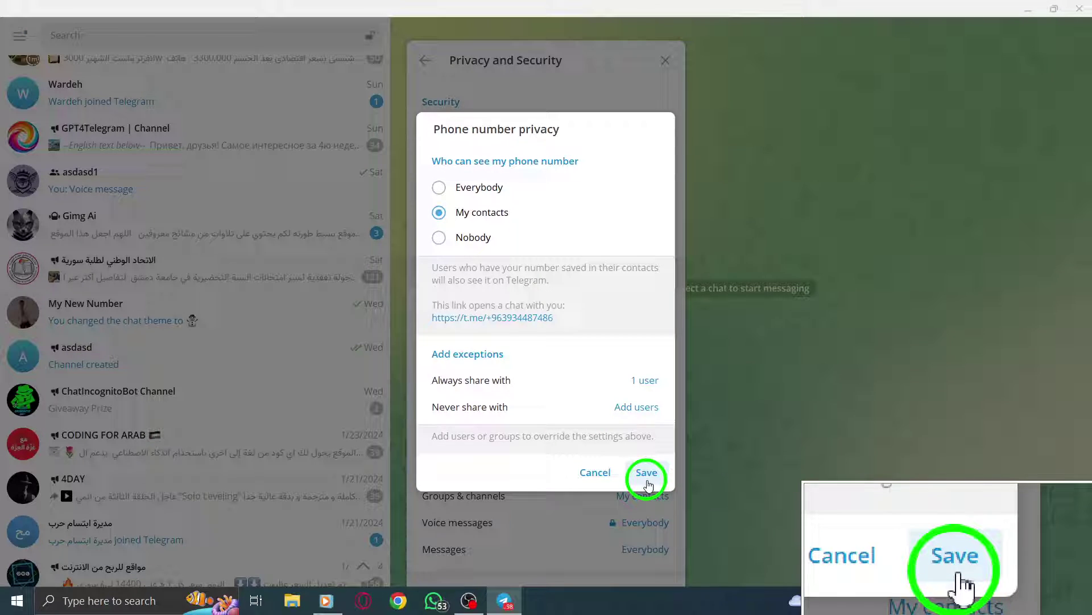
click(647, 483)
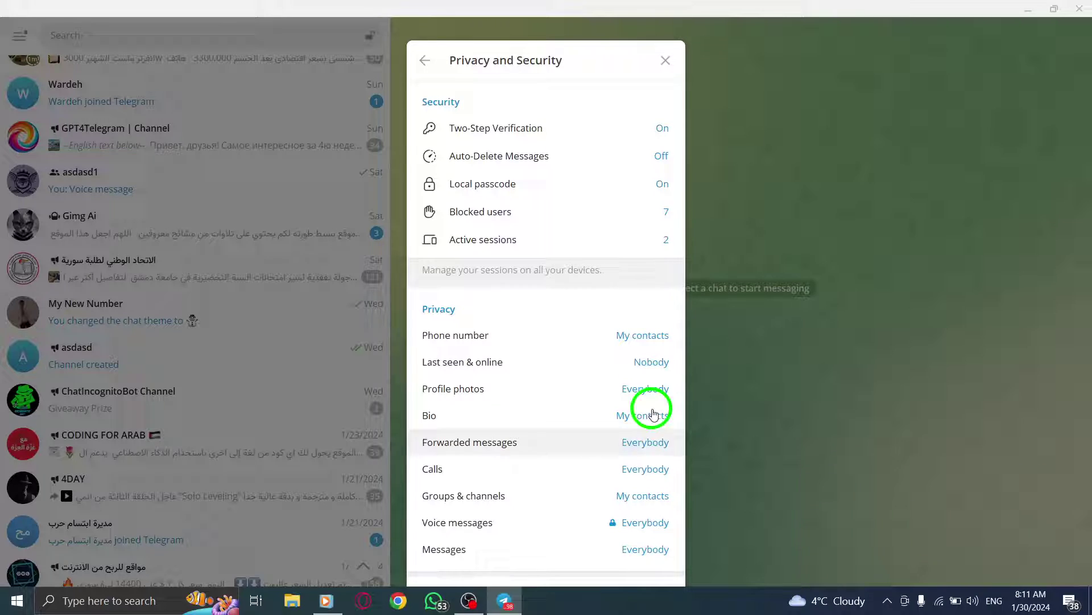
Close Privacy and Security, minimize Telegram, and refresh the desktop.
click(665, 60)
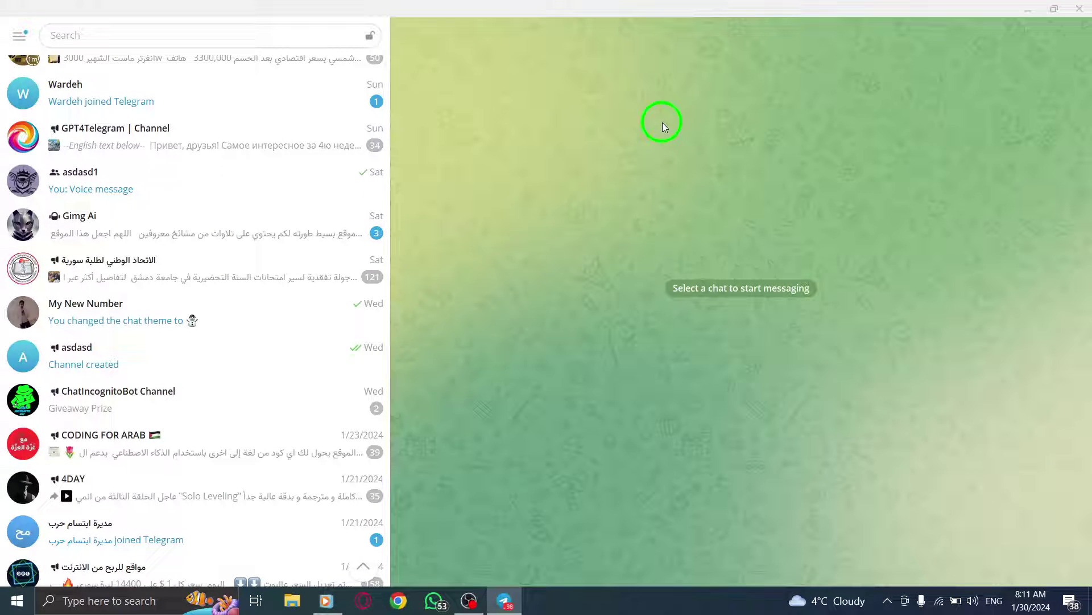
click(1030, 8)
right_click(621, 120)
click(649, 168)
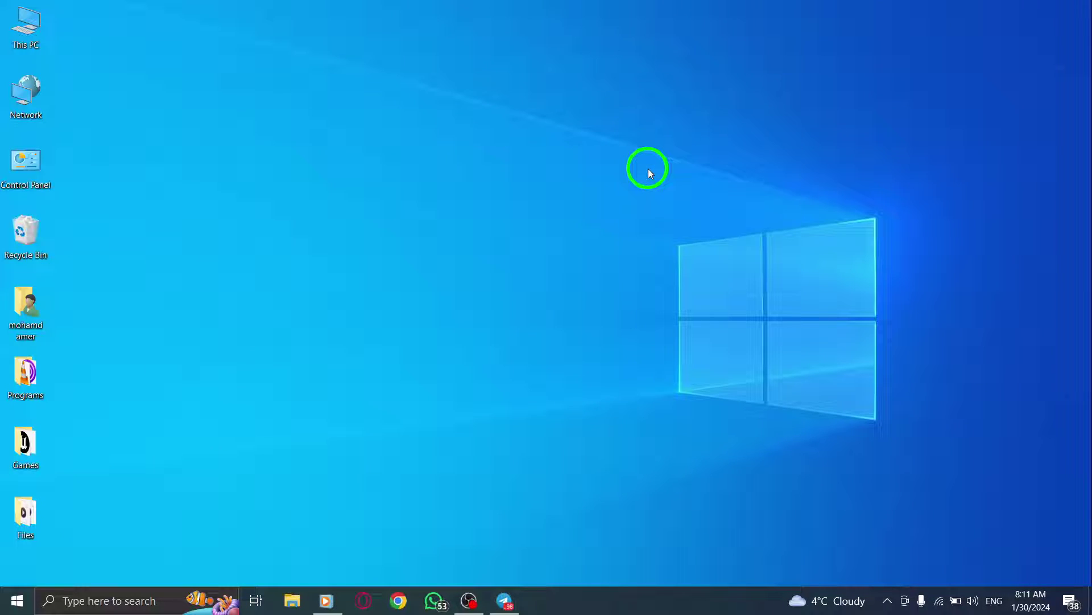